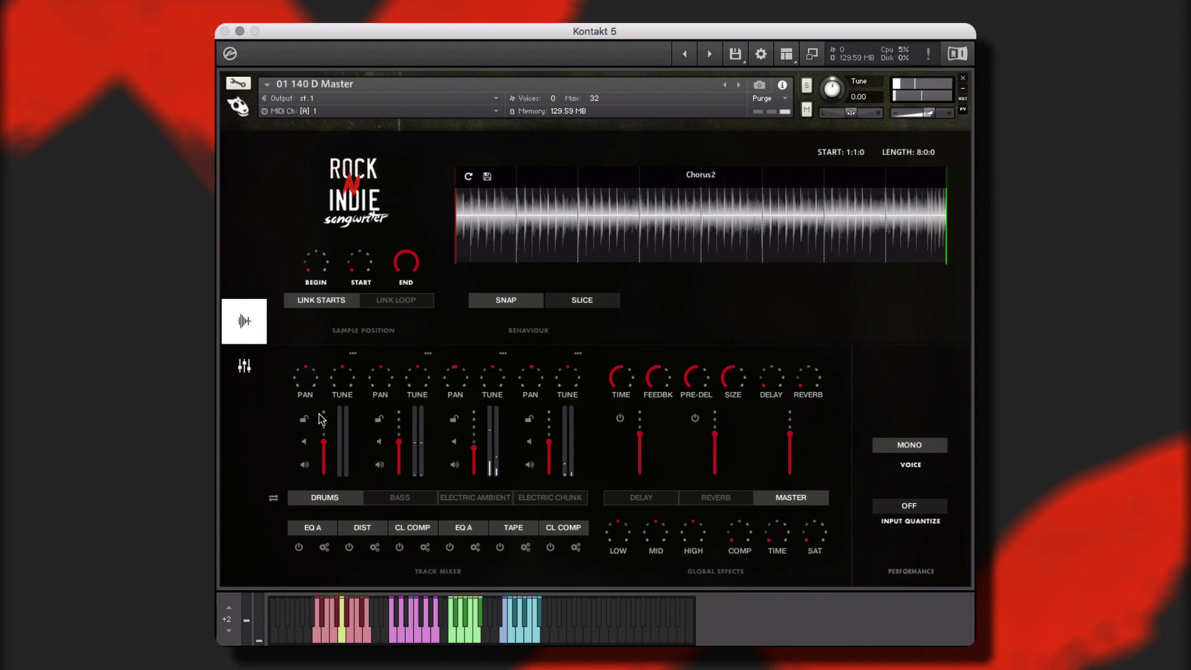
- Switch to the main page that holds the compression and tape saturation controls
left_click(244, 366)
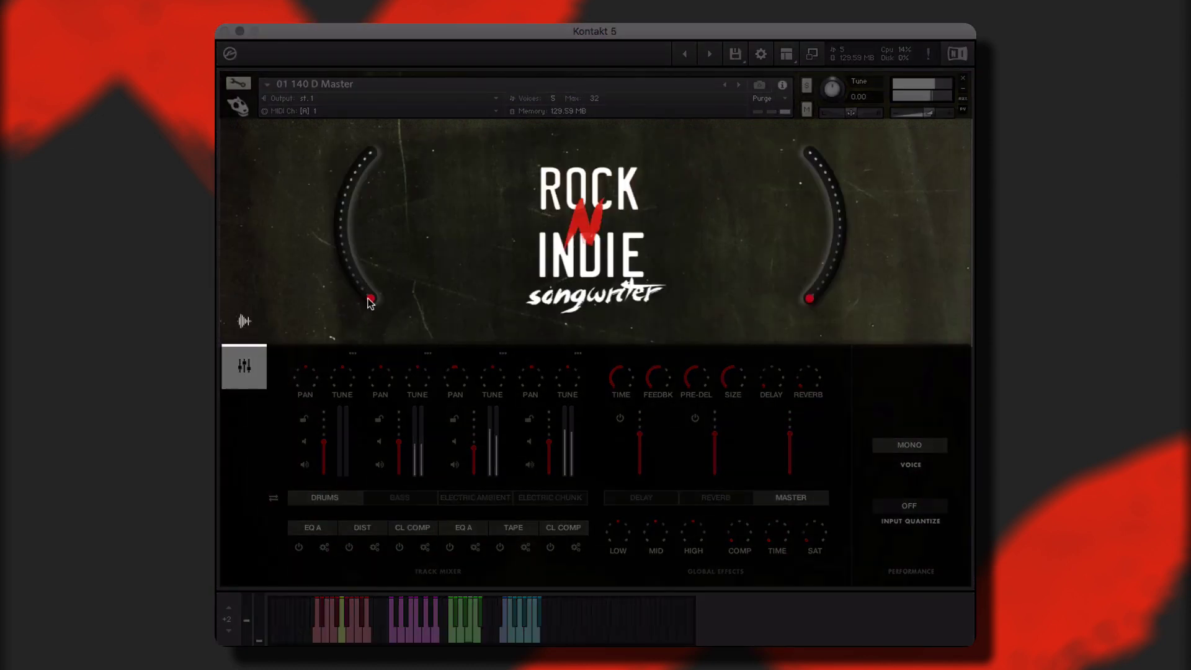
- Set compression to 50% and tape saturation to 20%, then return to the waveform page
left_click_drag(340, 283, 324, 248)
left_click_drag(815, 297, 847, 263)
left_click(244, 320)
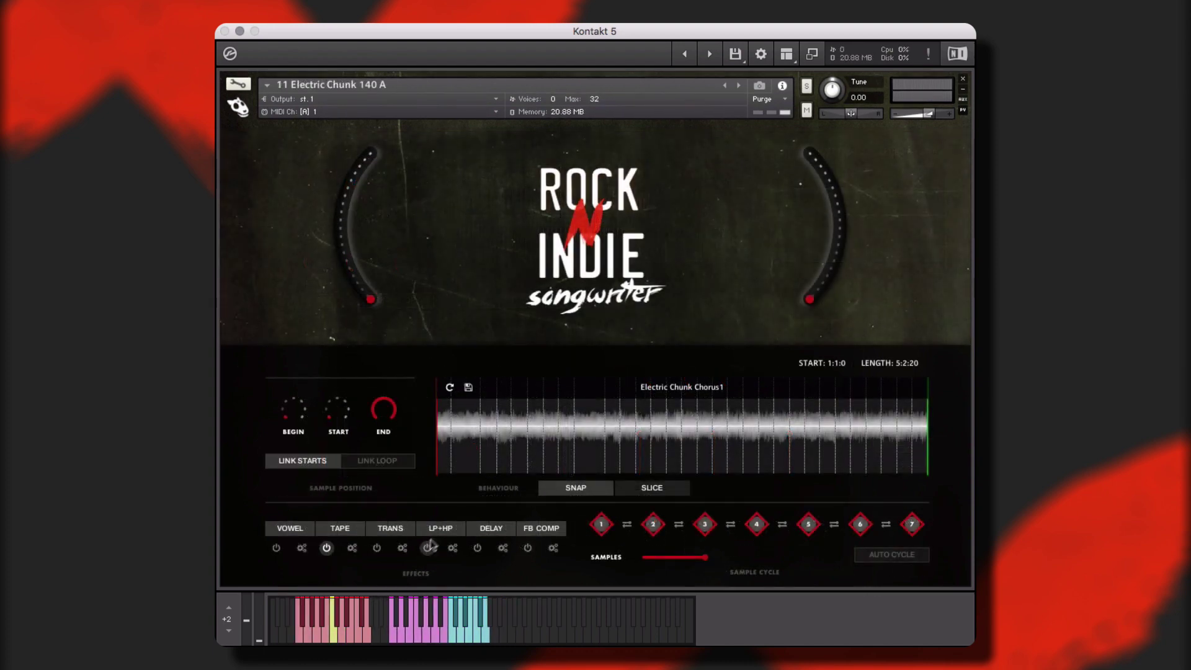
left_click(429, 546)
- Switch the filter effect from LP+HP to LP and trim the sample's start and end
left_click(433, 568)
left_click_drag(301, 415, 296, 391)
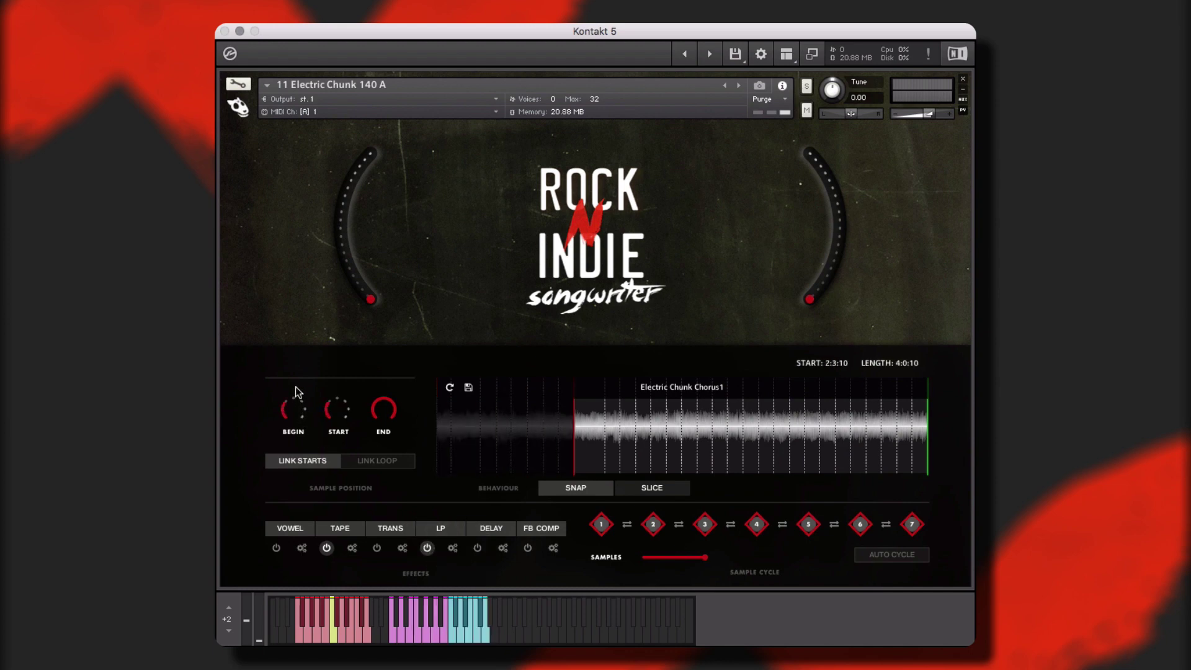
left_click_drag(392, 422, 382, 450)
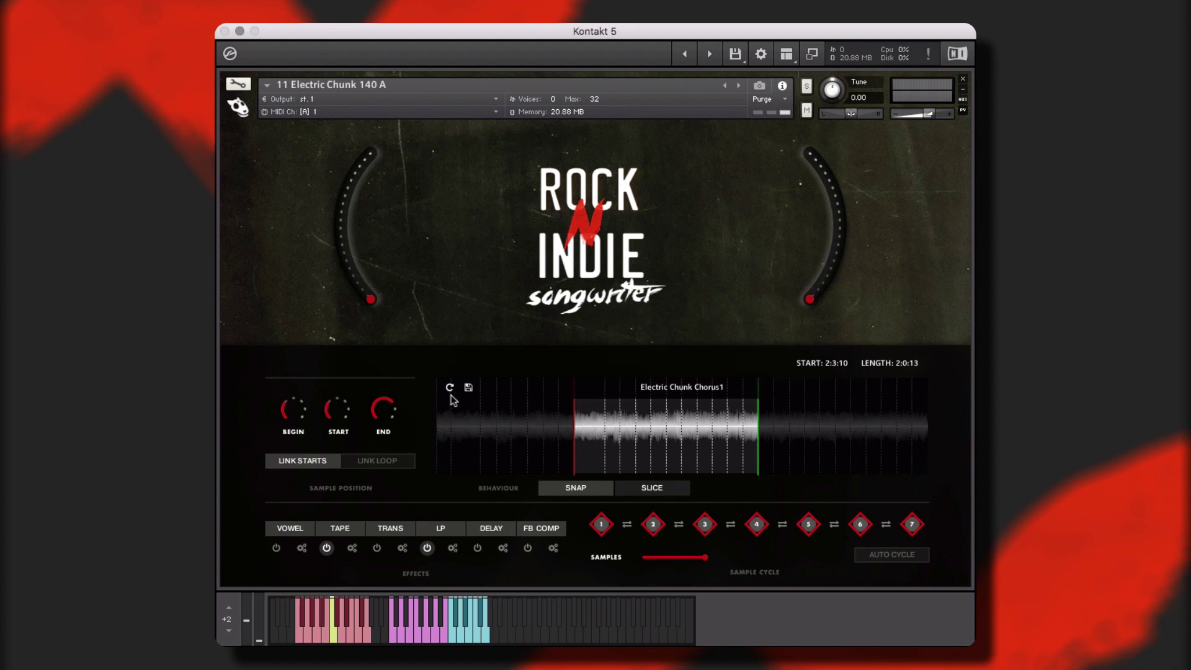
- Save the trimmed section to Slot 1 and auto-cycle through two samples
left_click(469, 388)
left_click(467, 418)
left_click(865, 550)
left_click_drag(705, 558, 630, 561)
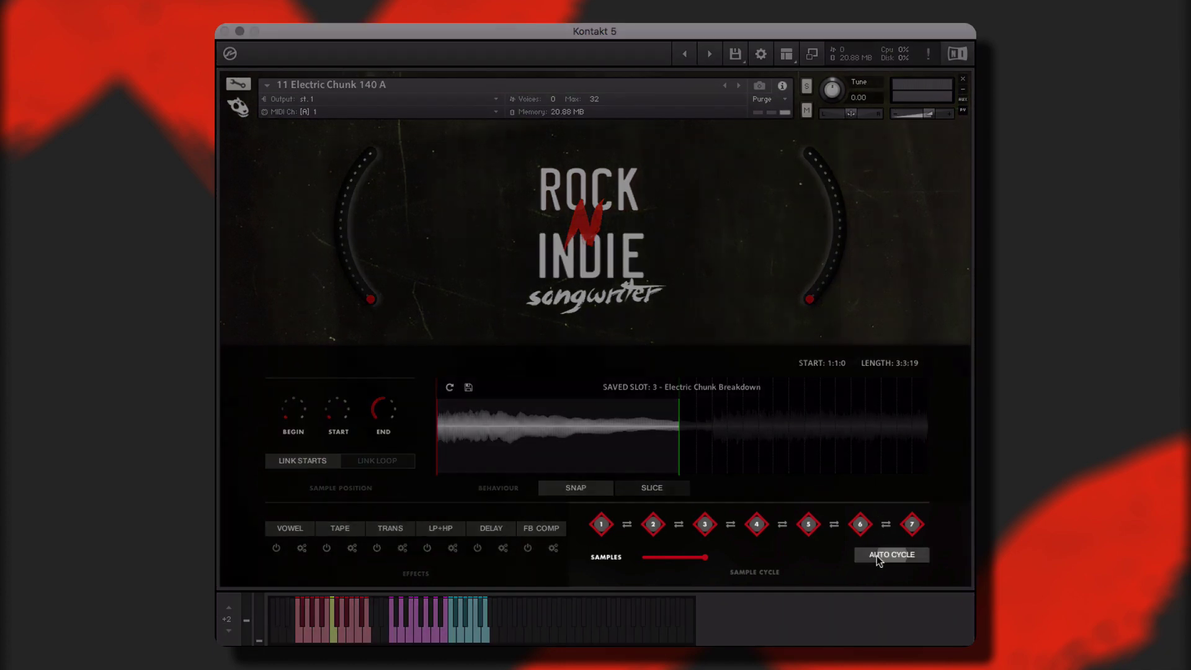
- Drag the SAMPLES slider so auto cycle covers four samples
left_click_drag(705, 557, 653, 564)
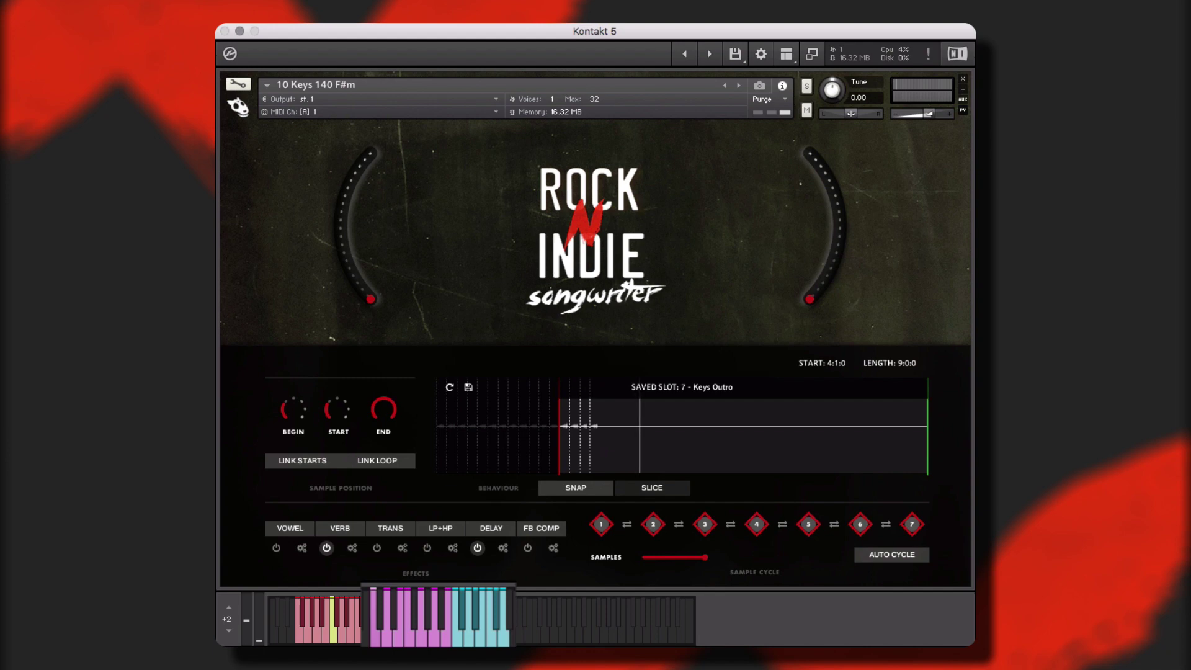
- Turn off AUTO CYCLE for the Keys patch
left_click(886, 556)
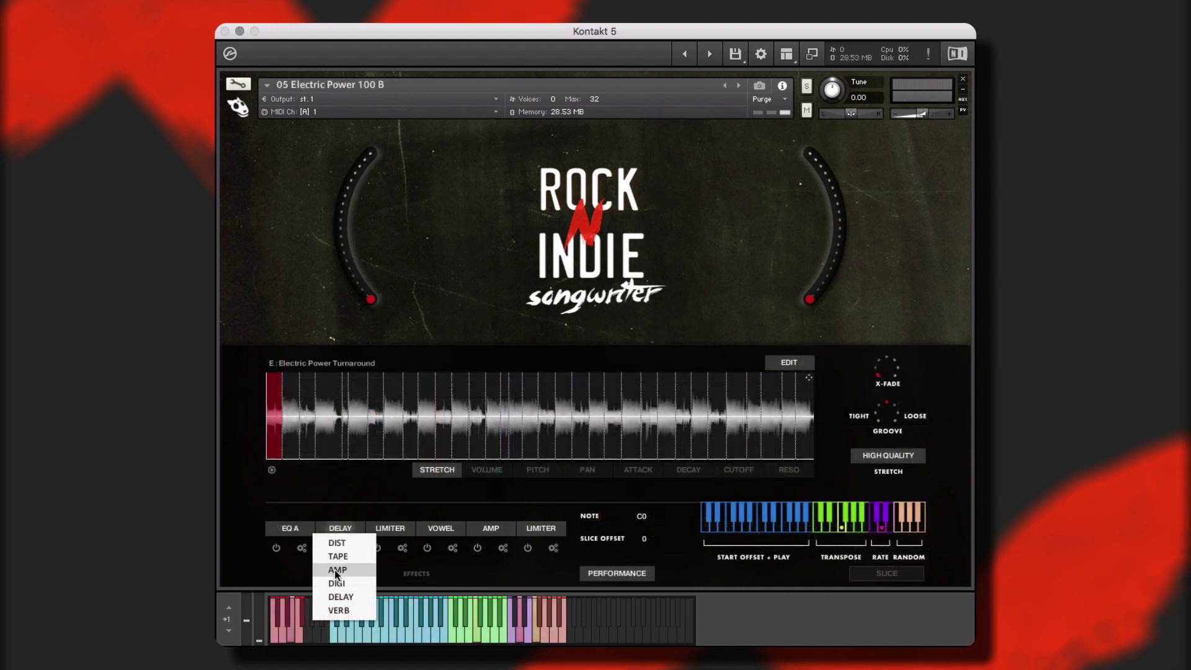
- Replace the VOWEL effect with CHORUS and look over its settings
left_click(328, 552)
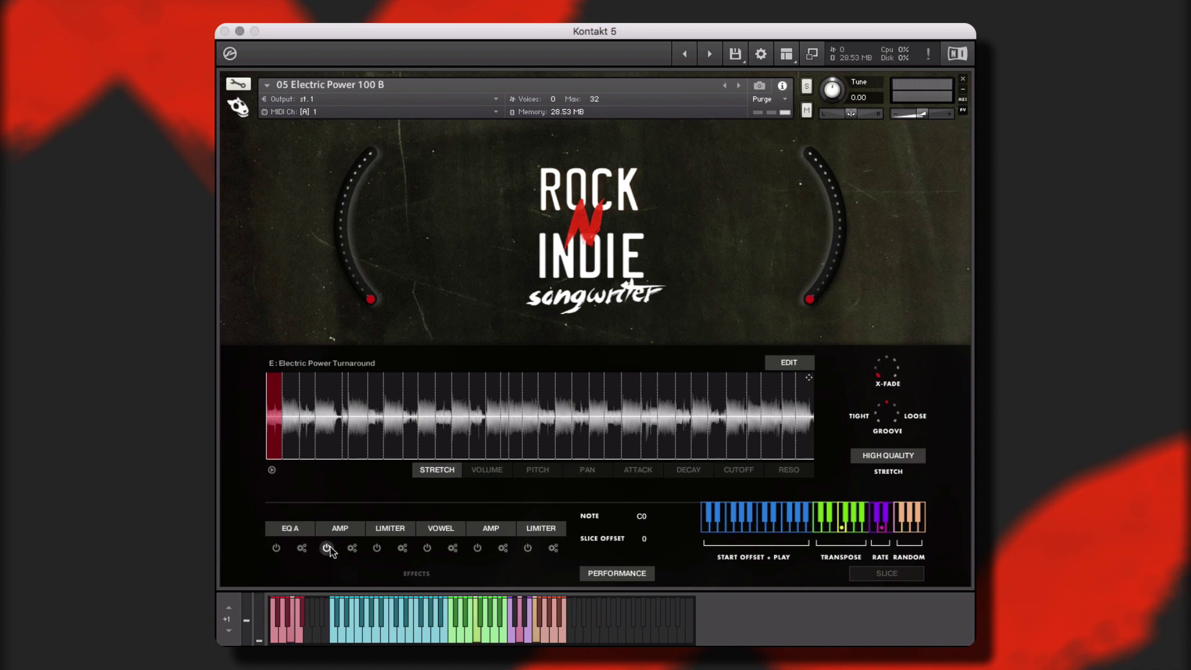
left_click(442, 530)
left_click(442, 606)
left_click(452, 548)
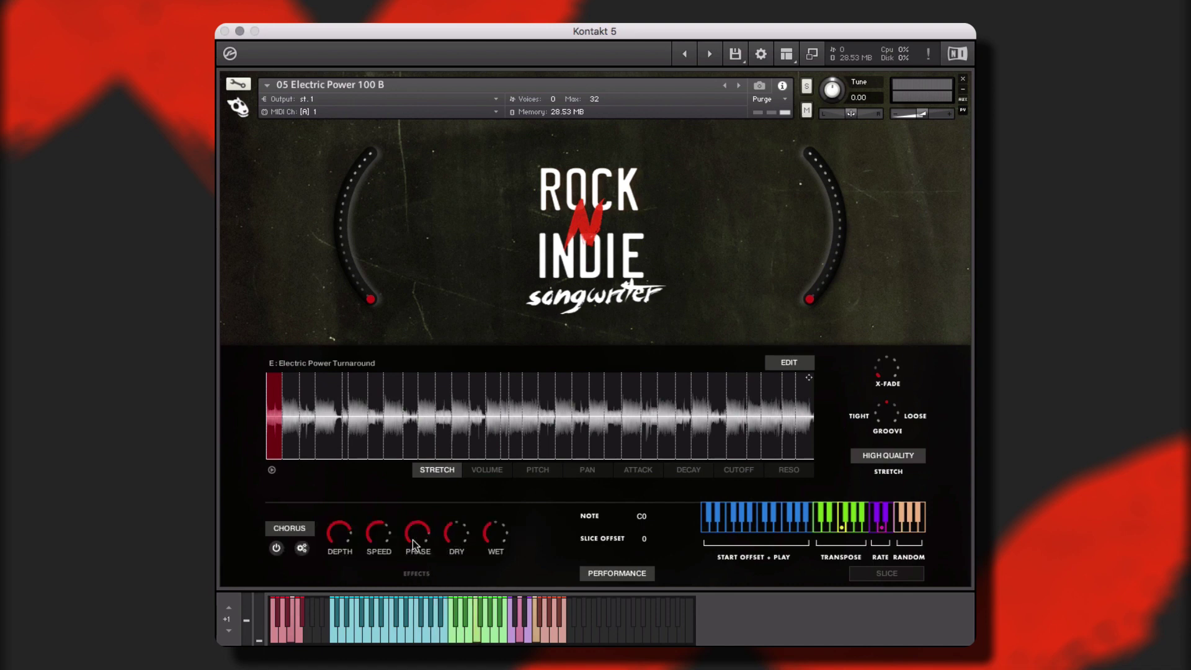
left_click(302, 548)
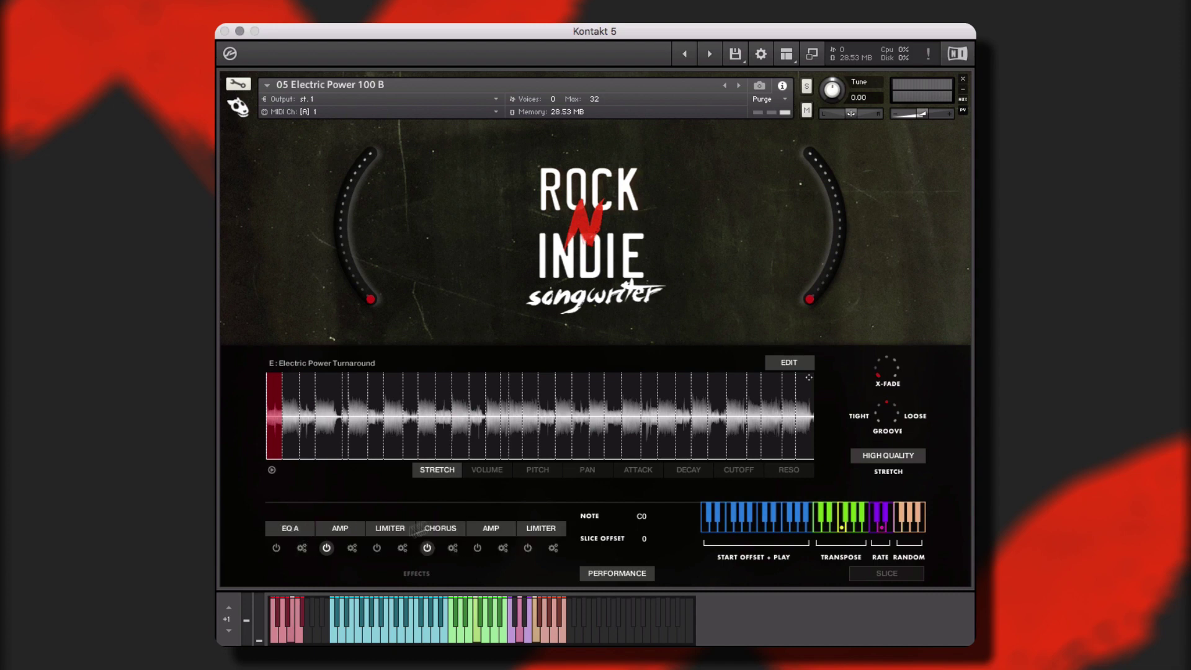
- Lower one slice's pitch, raise another to 6, and lengthen two slices' attack
left_click_drag(545, 433, 546, 438)
left_click_drag(667, 429, 670, 416)
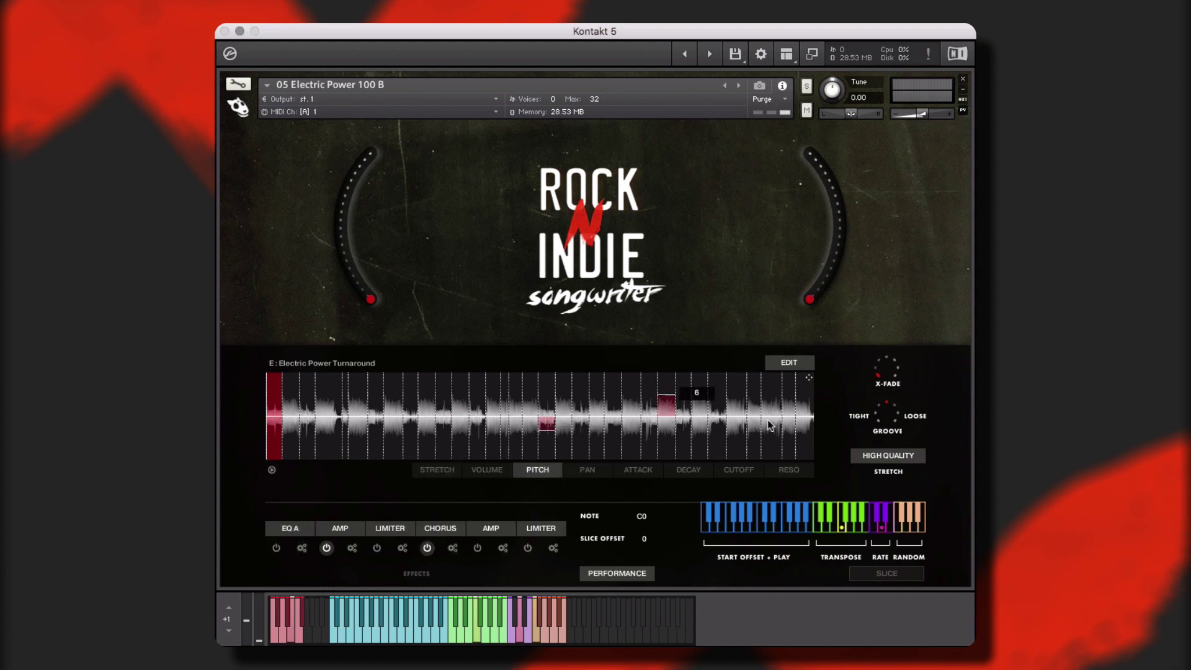
left_click(638, 470)
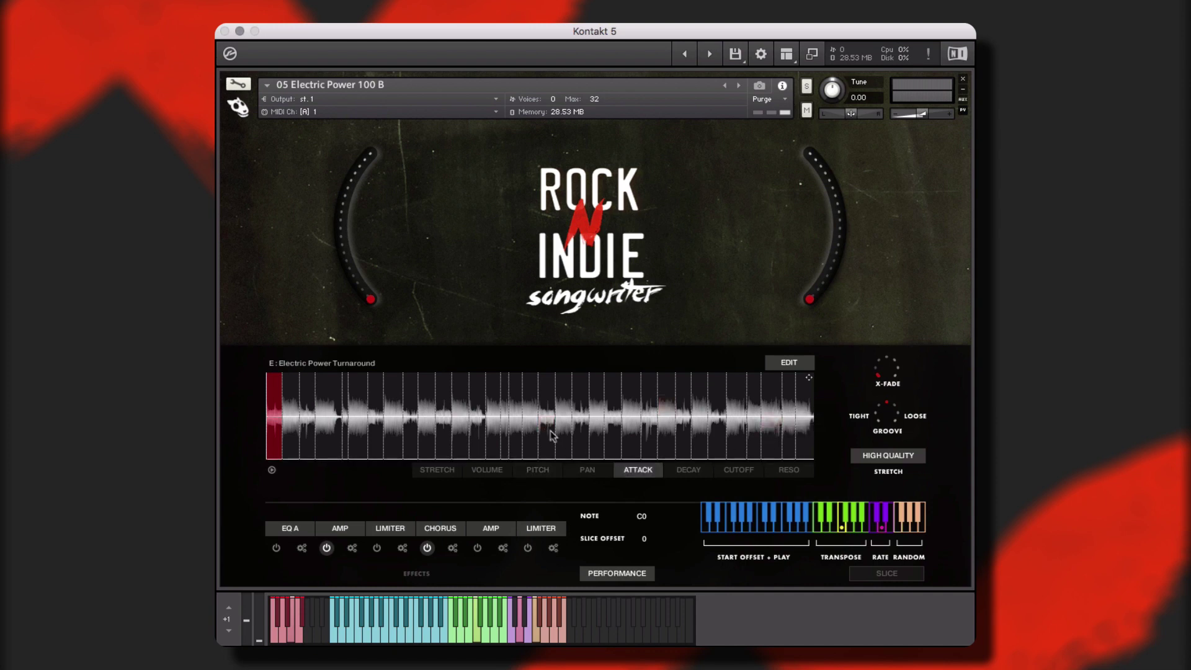
left_click_drag(540, 420, 554, 400)
left_click_drag(652, 433, 653, 397)
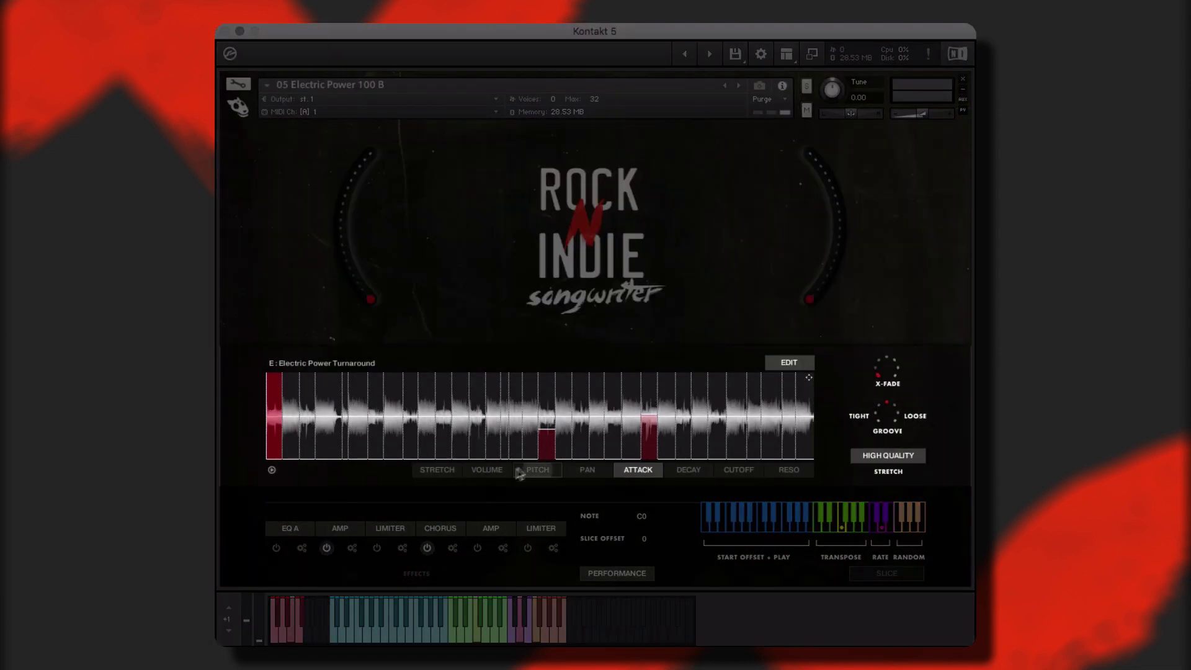
- Browse the per-slice Stretch, Volume, Pitch, Pan, Attack, Cutoff and Resonance tabs
left_click(438, 471)
left_click(489, 470)
left_click(537, 471)
left_click(585, 472)
left_click(639, 471)
left_click(731, 468)
left_click(787, 470)
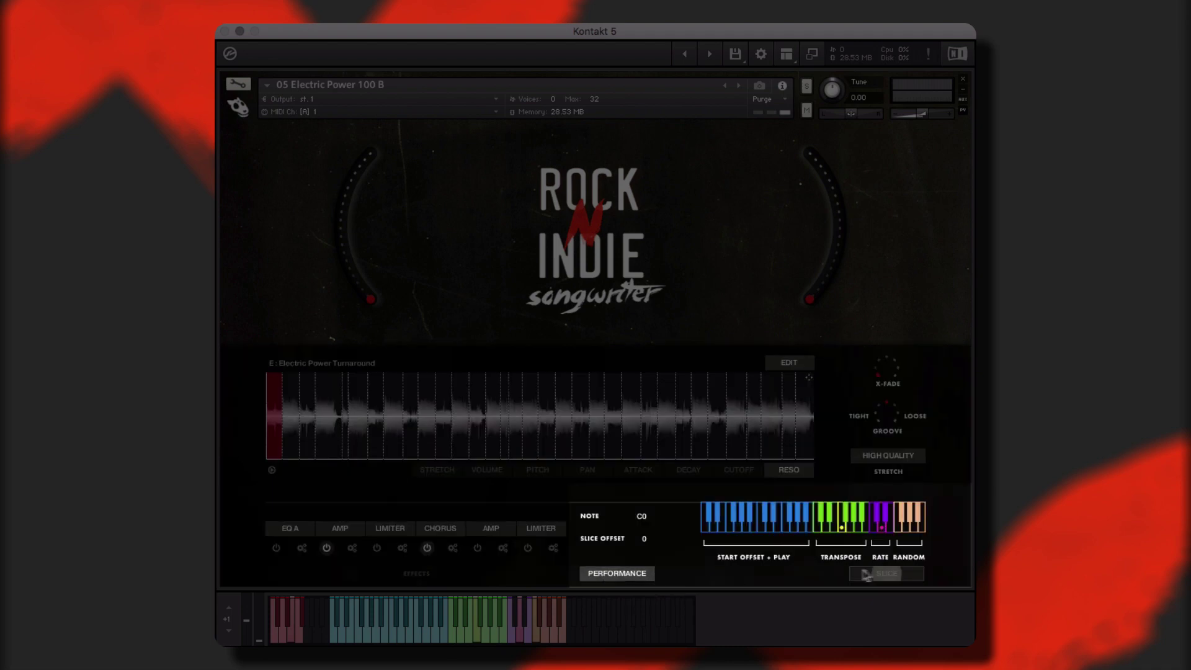
- Try one-shot slice playback, then set slices back to CONTINUOUS
left_click(886, 574)
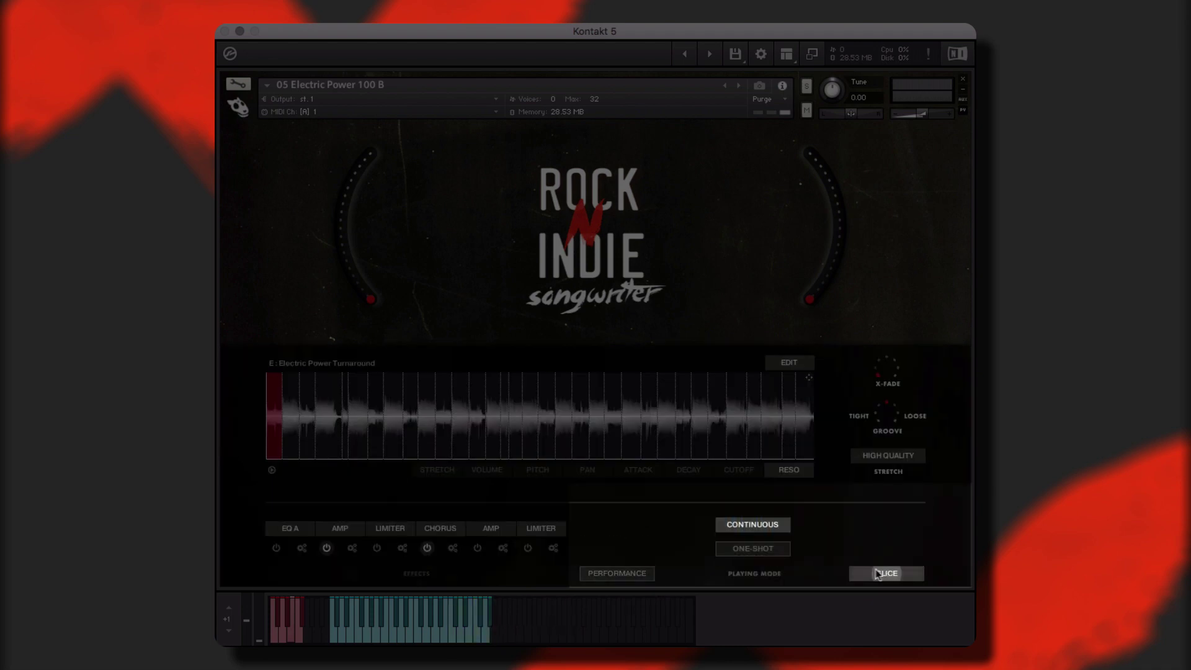
left_click(764, 550)
left_click(762, 527)
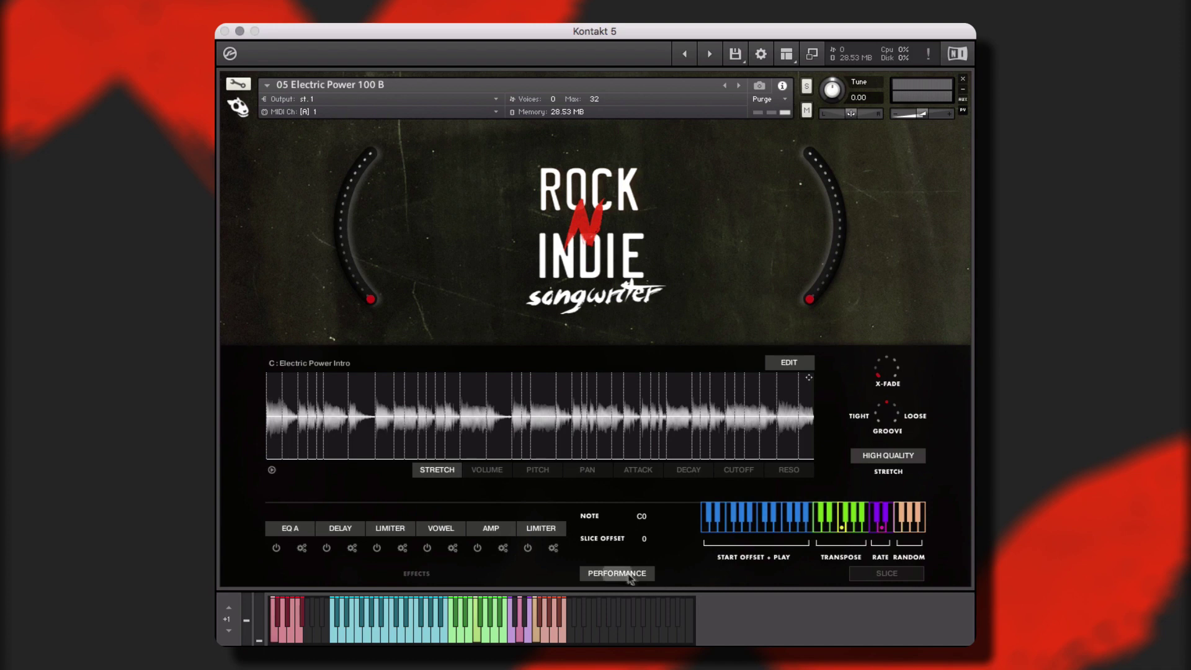
- Shift the Slice Offset so the loop starts from a different slice
left_click(905, 576)
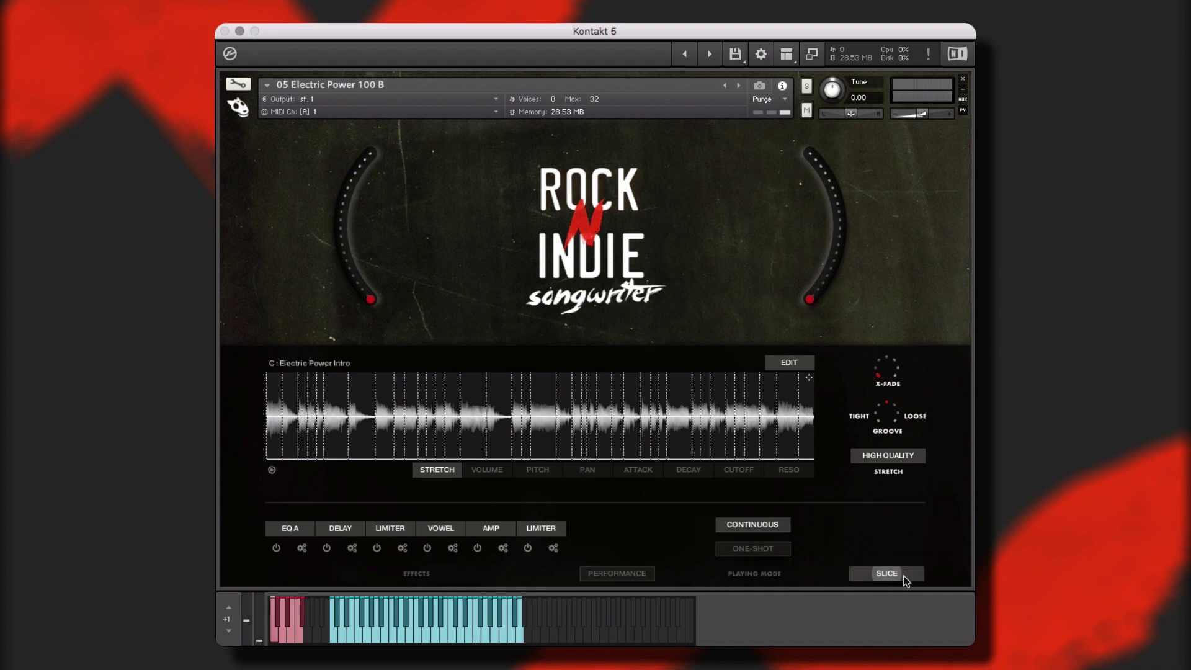
left_click(617, 572)
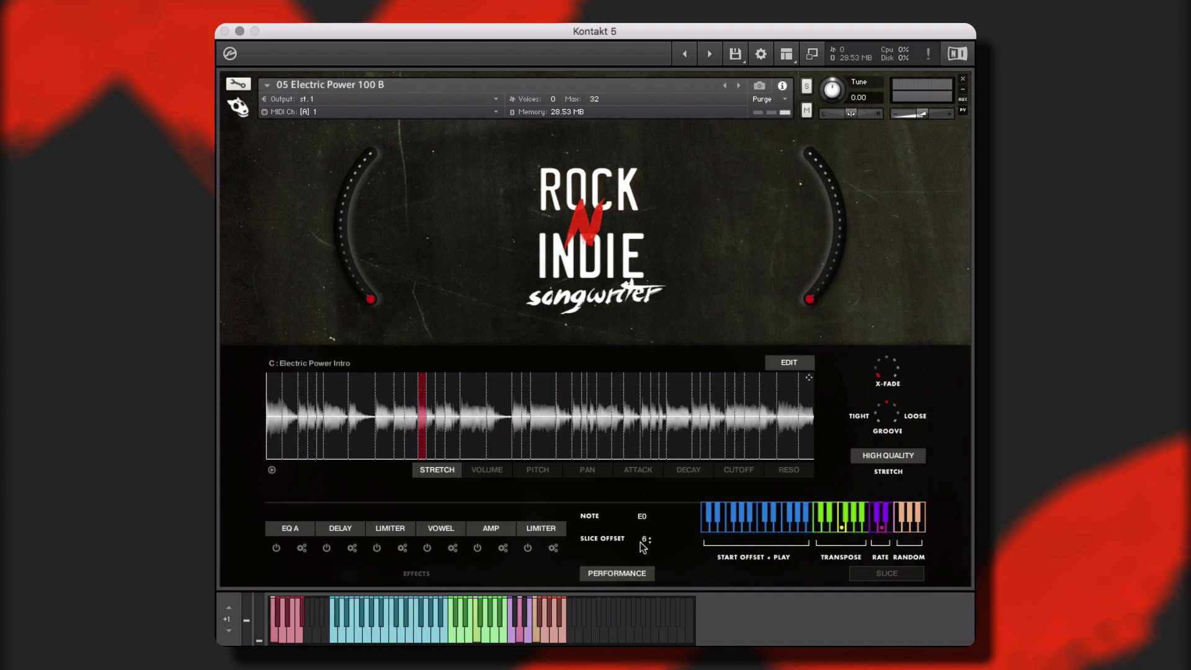
left_click_drag(642, 545, 653, 540)
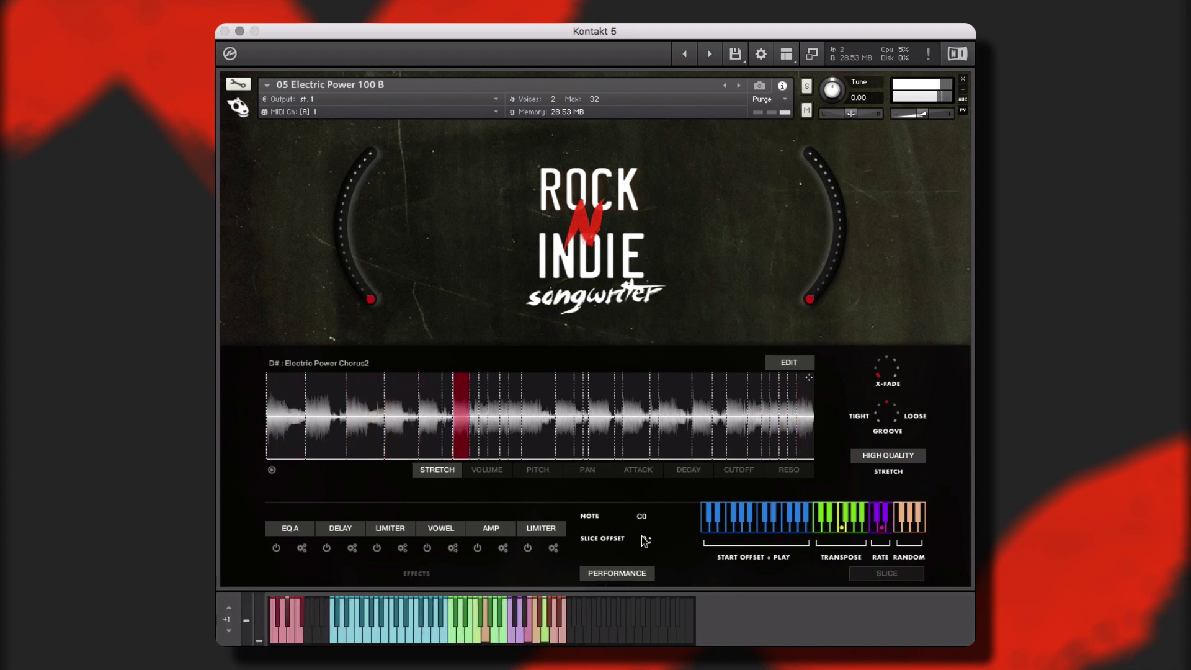
- Replace the DELAY effect with AMP and the later AMP slot with VERB
left_click(340, 528)
left_click(343, 570)
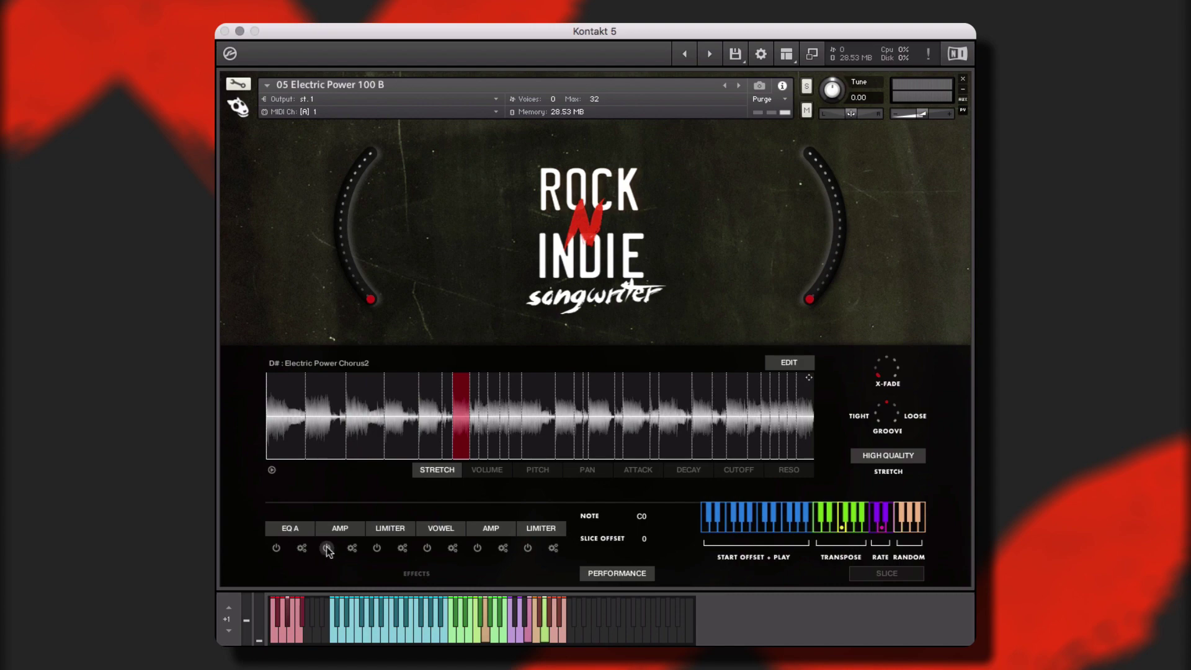
left_click(490, 528)
left_click(484, 608)
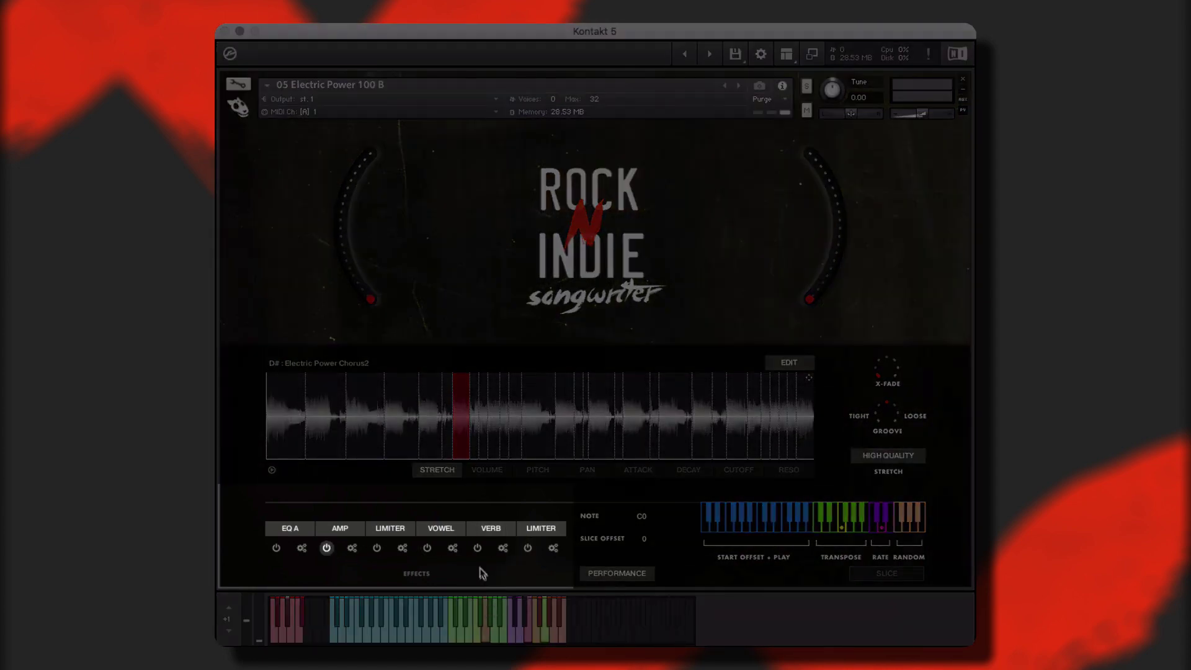
- Set slice pitches: one to 6, another to 4, several later slices to -3
left_click(500, 473)
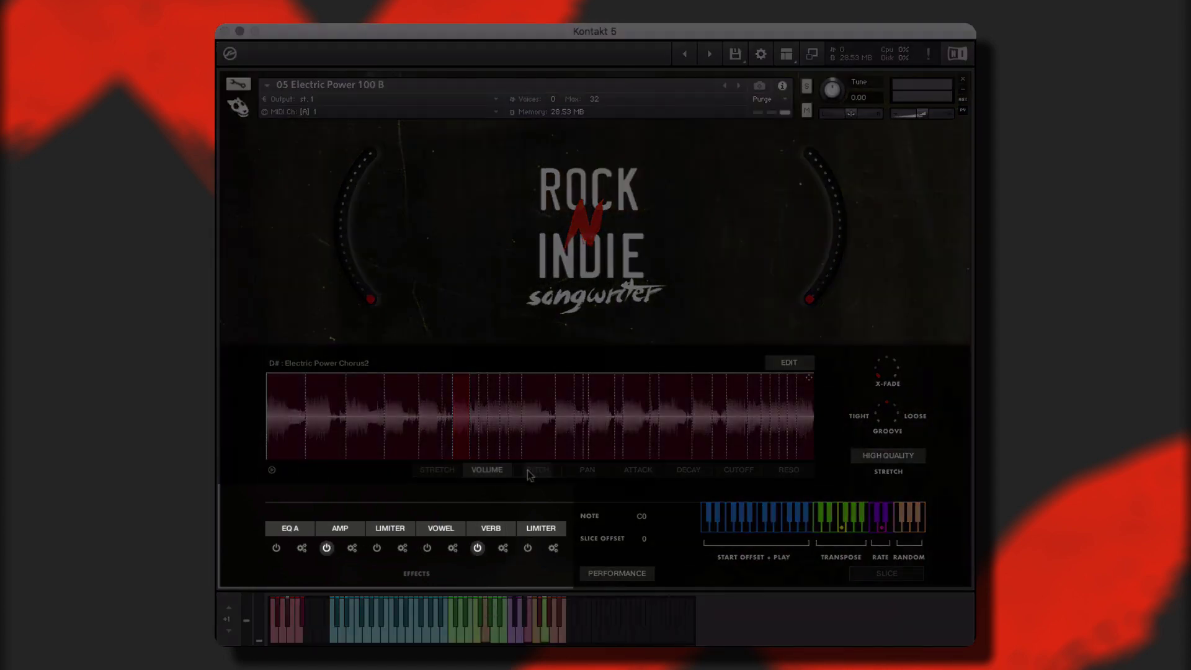
left_click(537, 470)
left_click_drag(505, 434, 505, 414)
left_click_drag(585, 434, 585, 420)
mouse_move(654, 446)
left_mouse_down()
mouse_move(695, 434)
mouse_move(669, 456)
mouse_move(709, 442)
mouse_move(706, 455)
left_mouse_up()
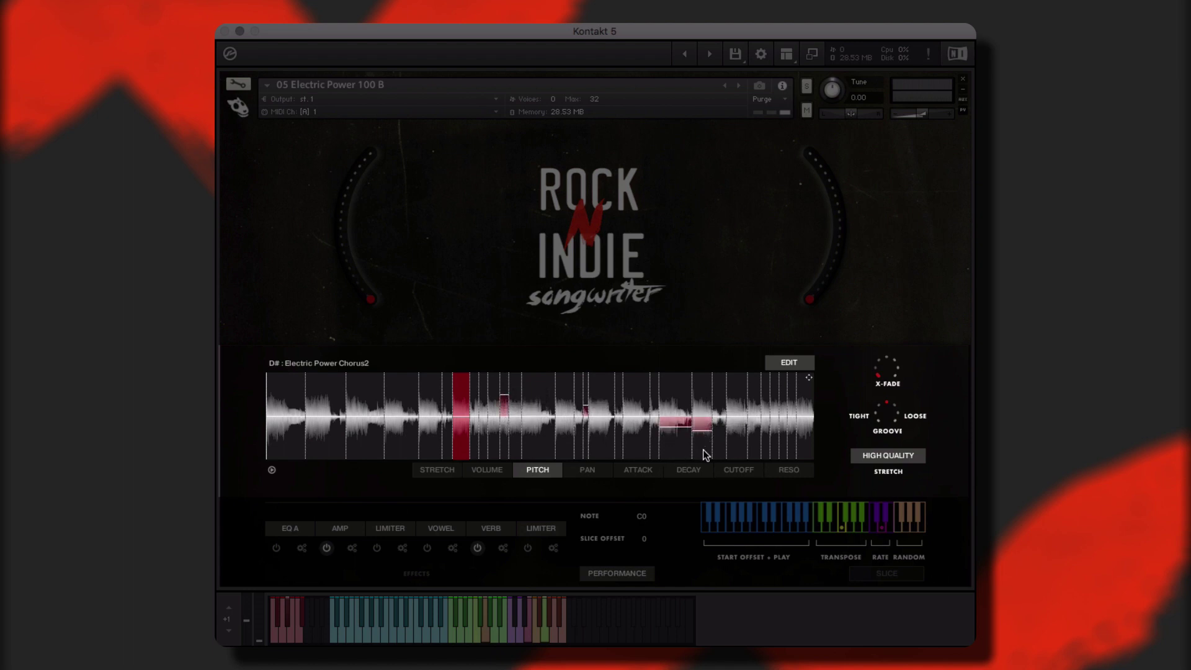
- Browse the per-slice Pan, Attack and Decay tabs
left_click(605, 470)
left_click(635, 470)
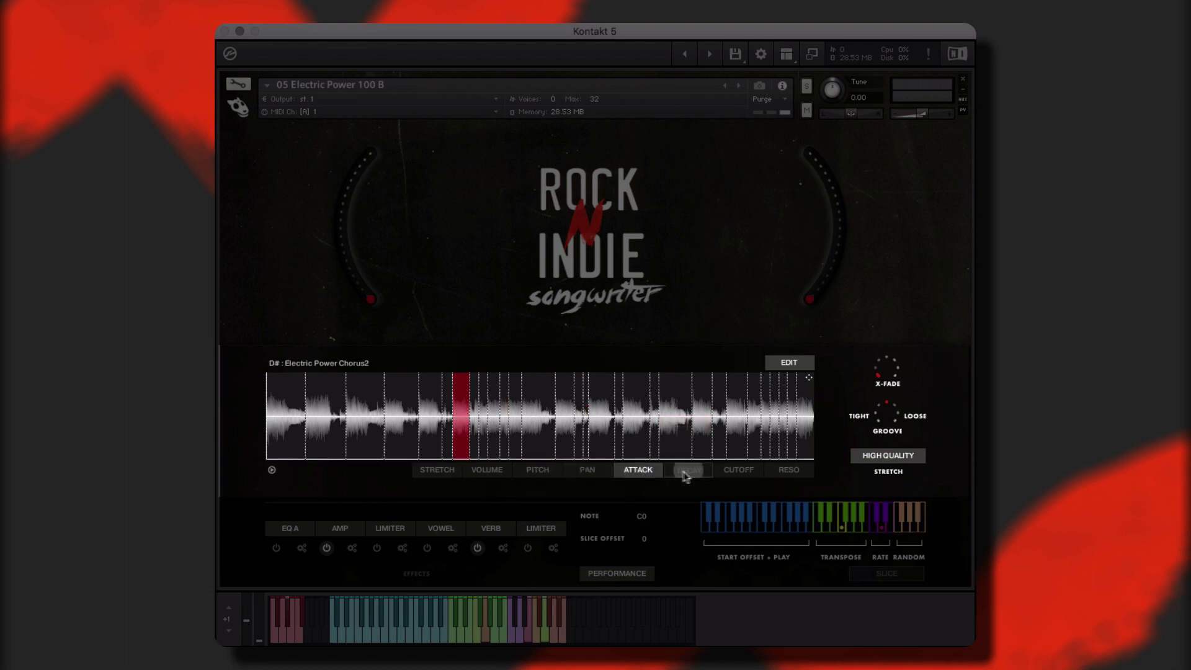
left_click(686, 469)
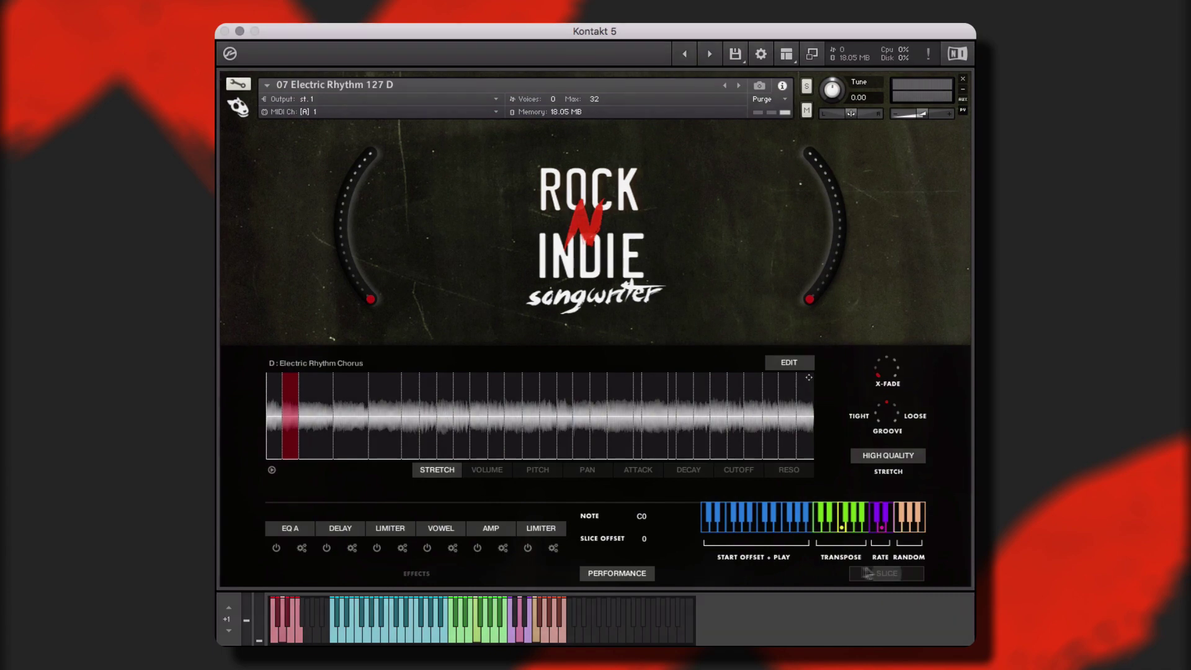
left_click(888, 572)
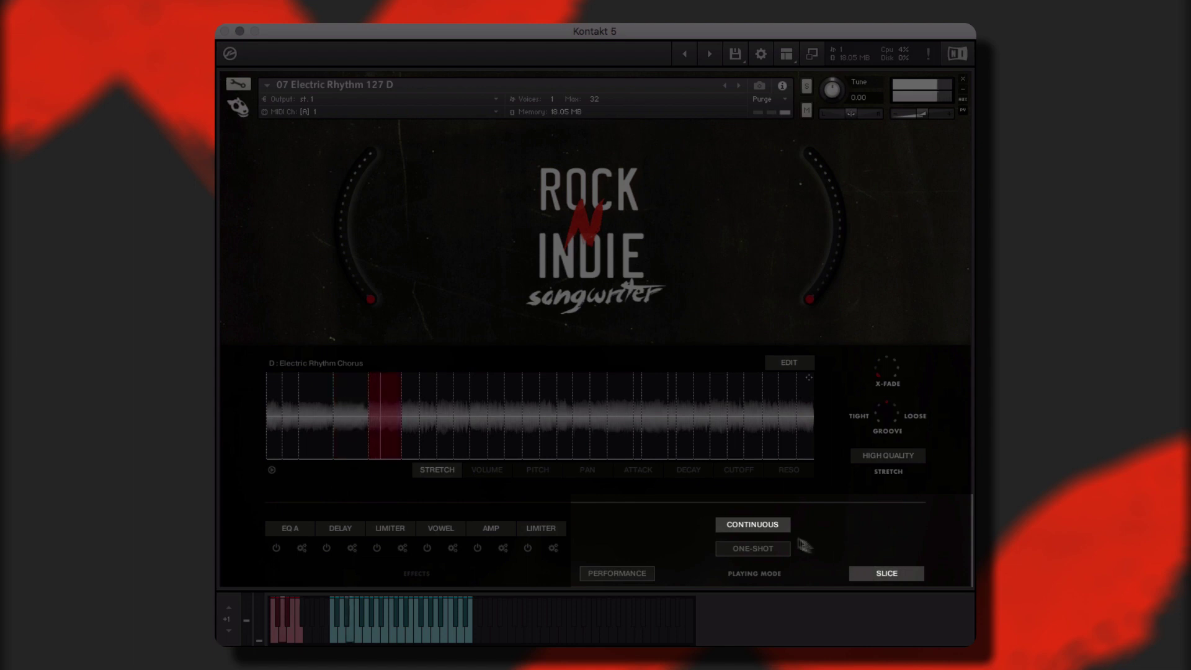
- Toggle slices to ONE-SHOT and back to CONTINUOUS, then ramp pitch upward across slices
left_click(751, 548)
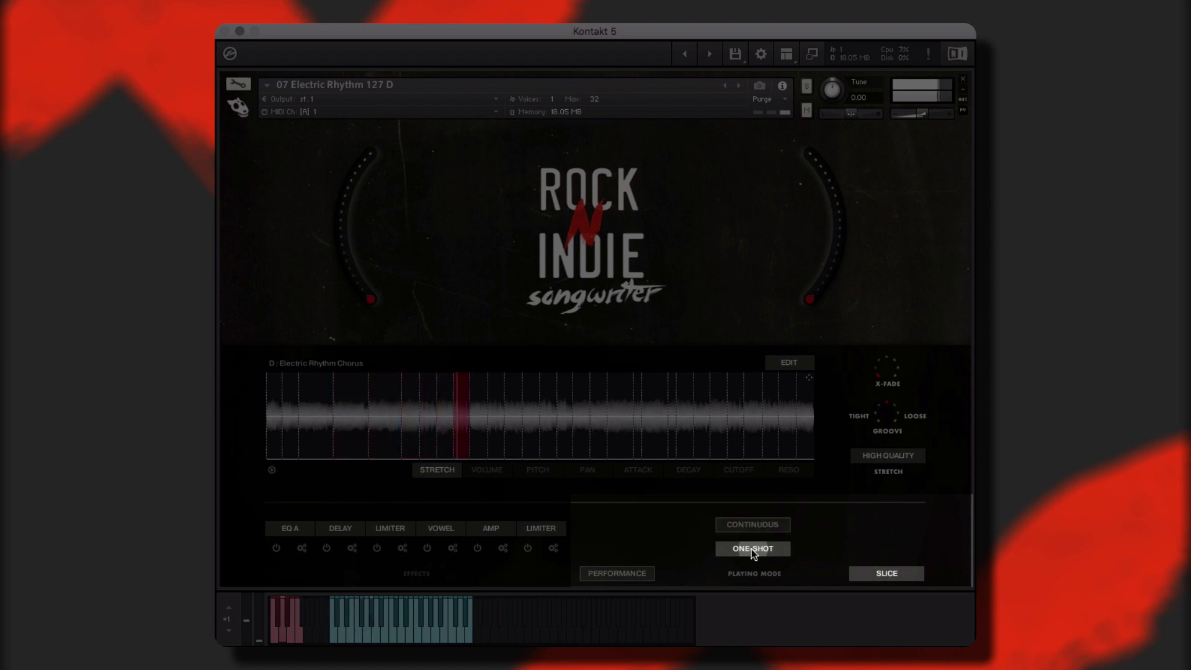
left_click(753, 523)
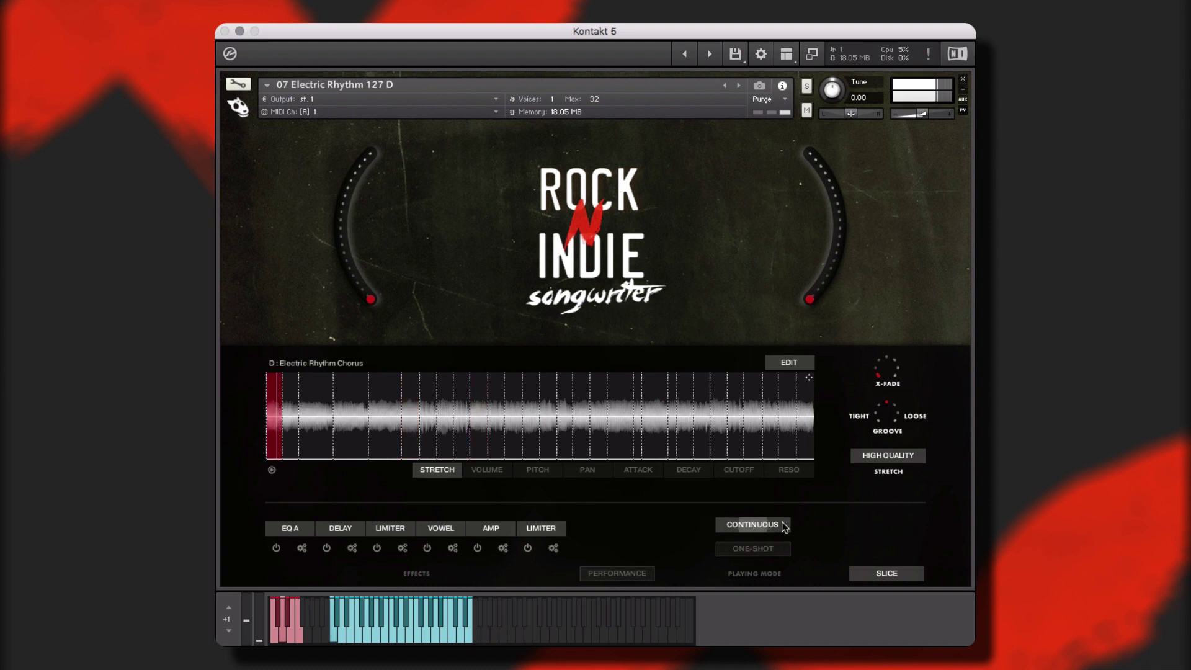
left_click(537, 469)
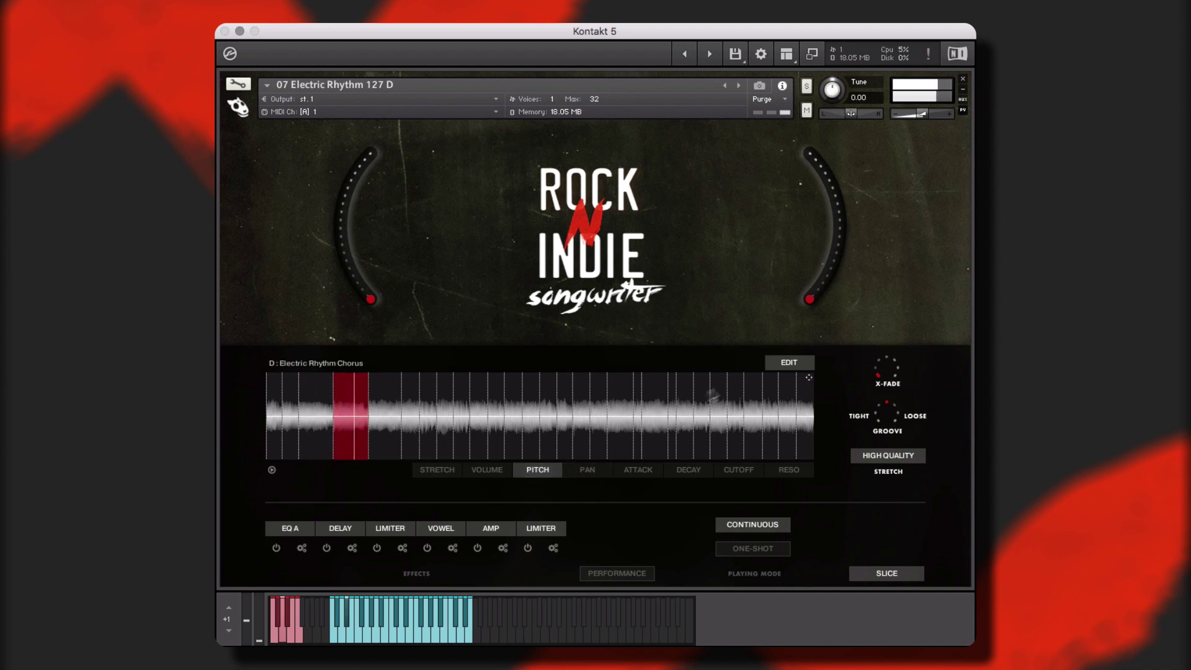
left_click(789, 362)
left_click(775, 418)
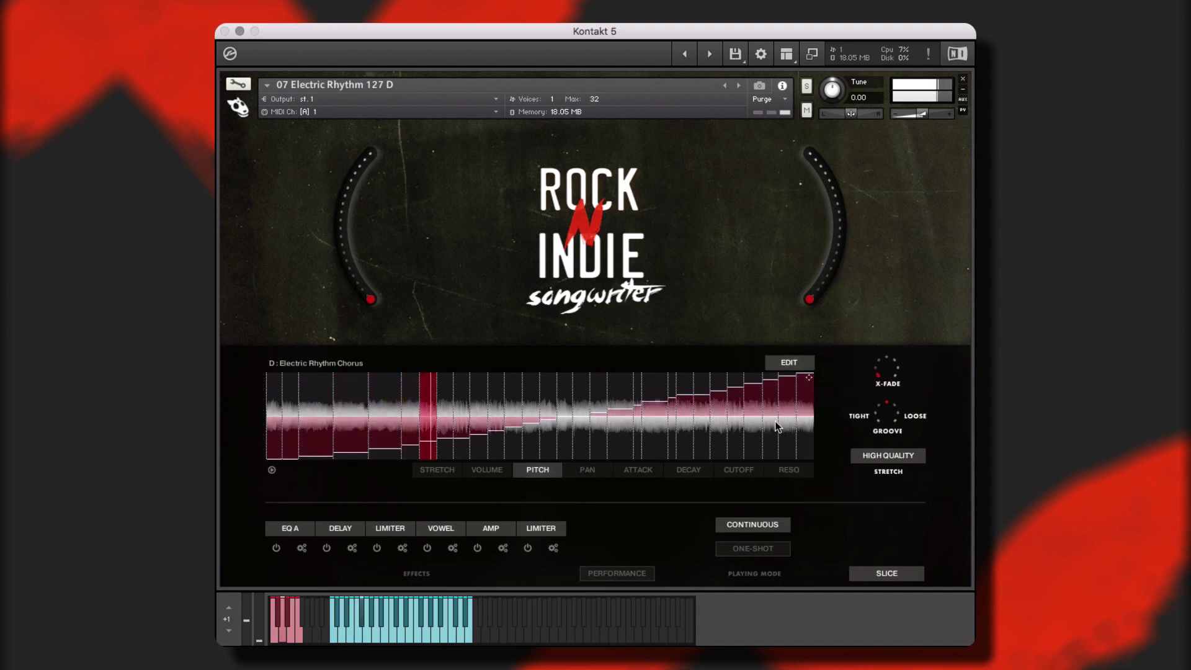
- Apply a comb pitch pattern, then randomize pitch and finally all slice parameters
left_click(800, 370)
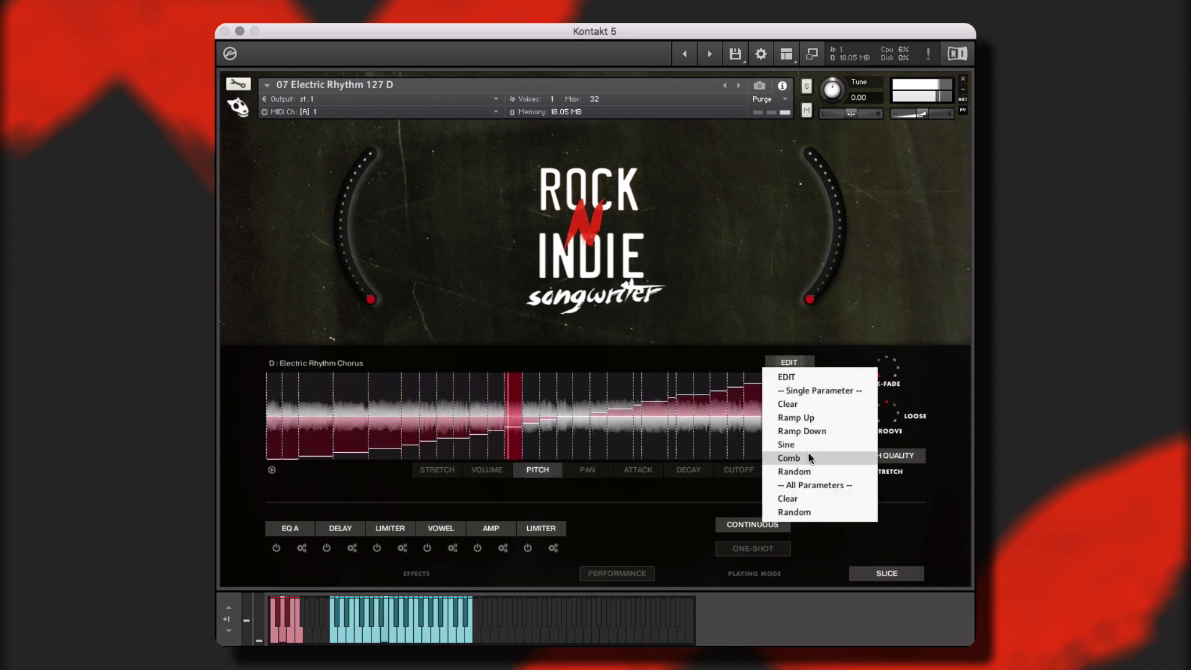
left_click(809, 453)
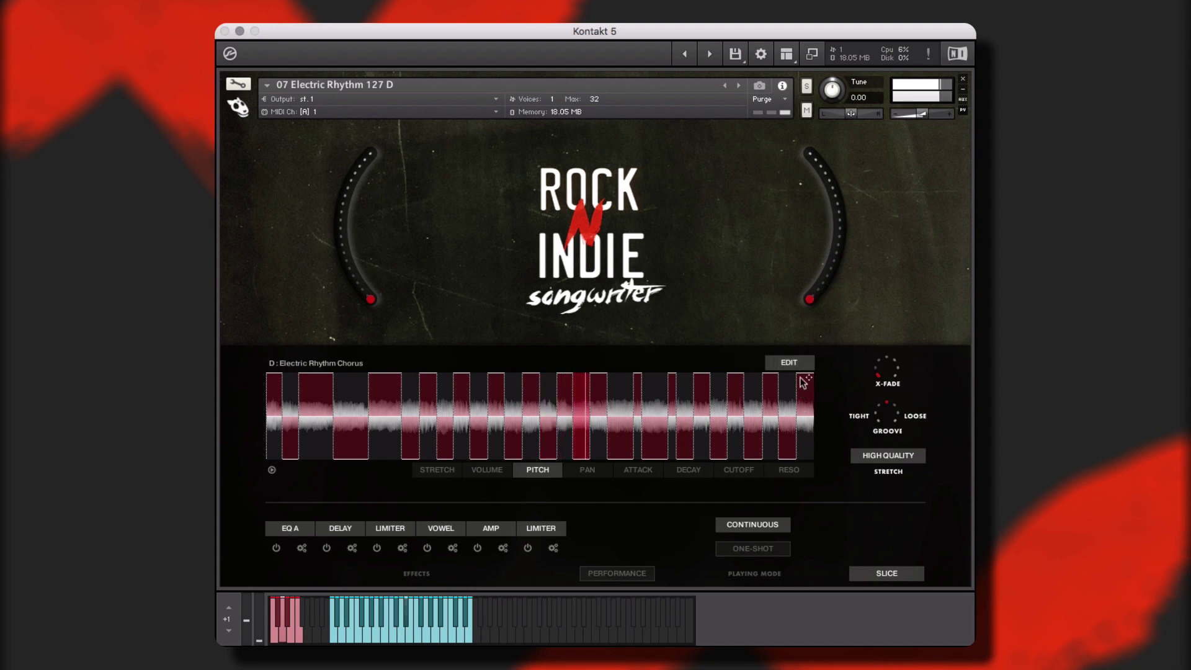
left_click(789, 363)
left_click(797, 470)
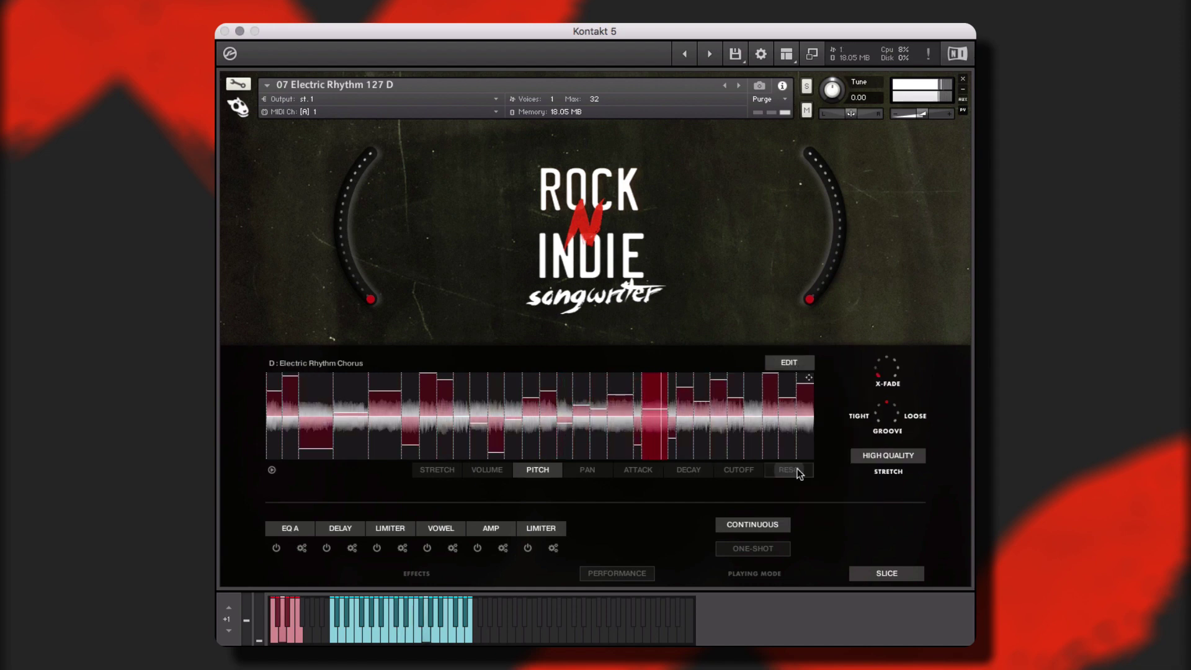
left_click(789, 362)
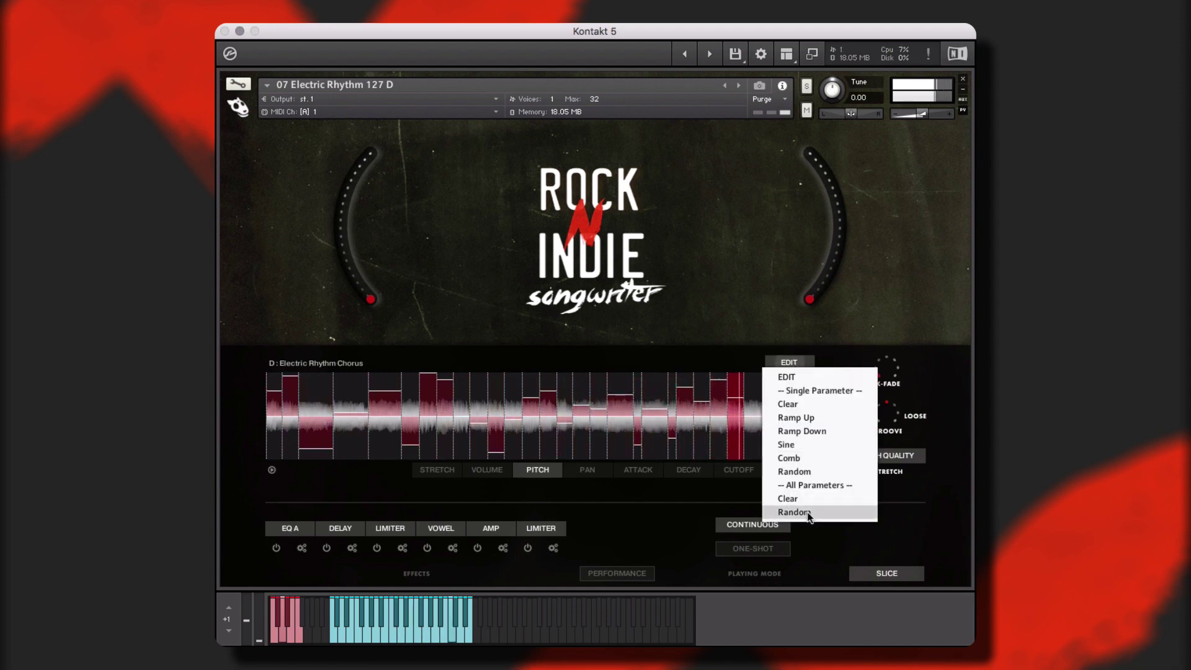
left_click(797, 578)
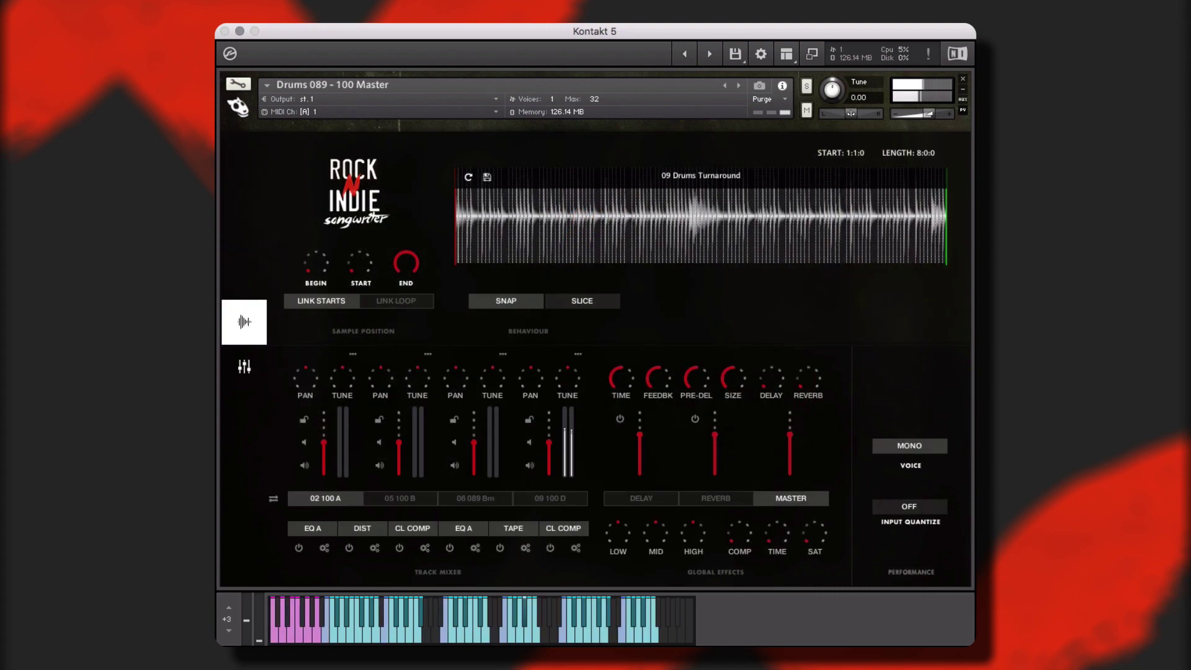